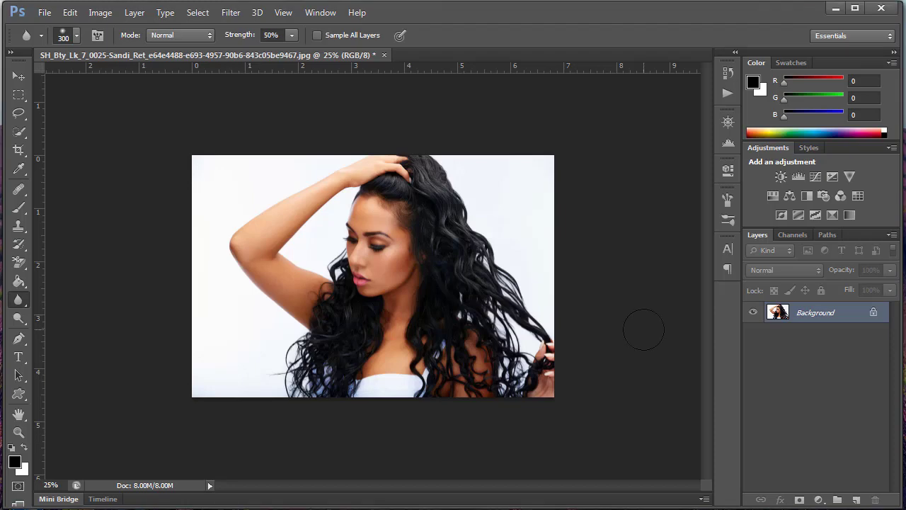
Step: Convert the locked Background into Layer 0 and duplicate it as Layer 0 copy
double_click(785, 313)
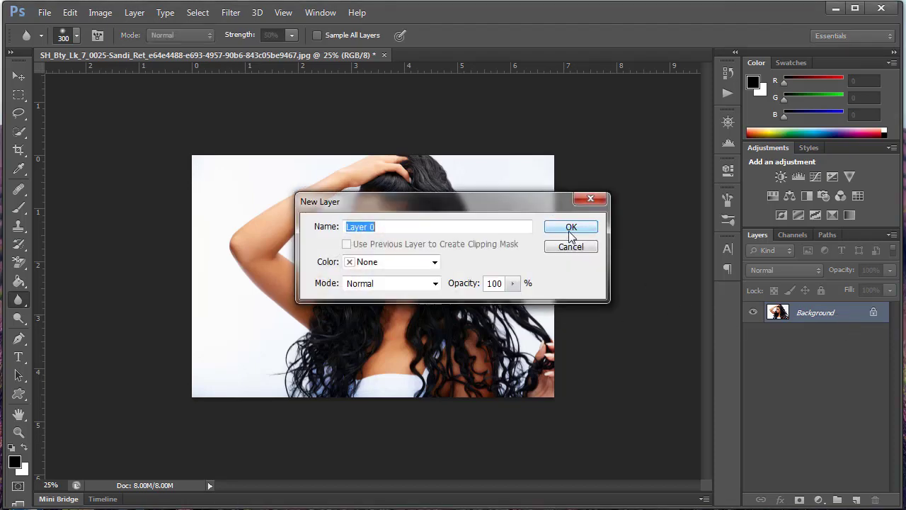
click(571, 226)
mouse_move(825, 318)
mouse_down()
mouse_move(848, 376)
mouse_move(858, 498)
mouse_up()
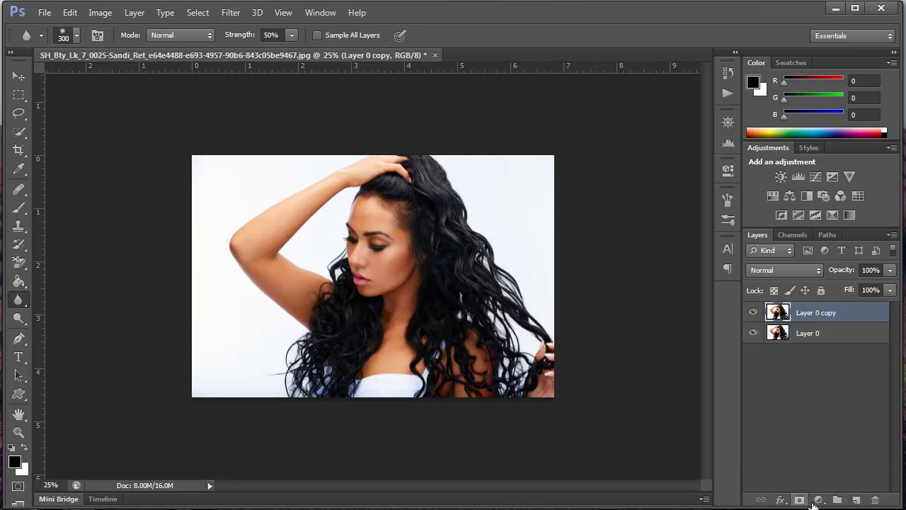
Step: Add a Black & White adjustment (Reds -200, Cyans 300, Blues 300) and merge it into Layer 0 copy
click(819, 499)
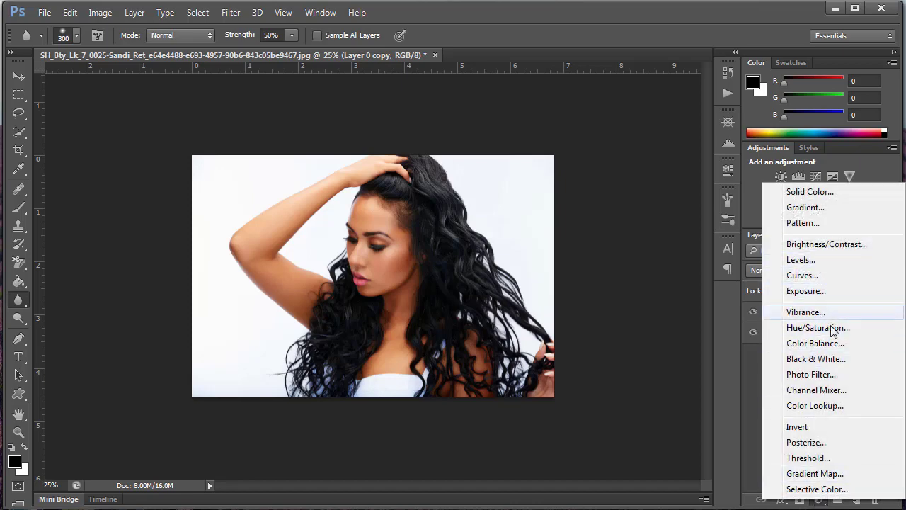
click(836, 361)
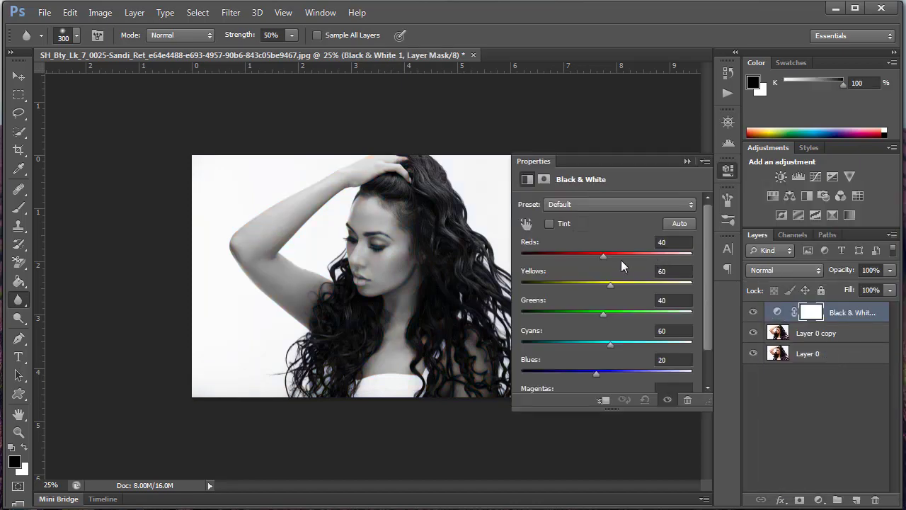
drag(604, 256, 522, 256)
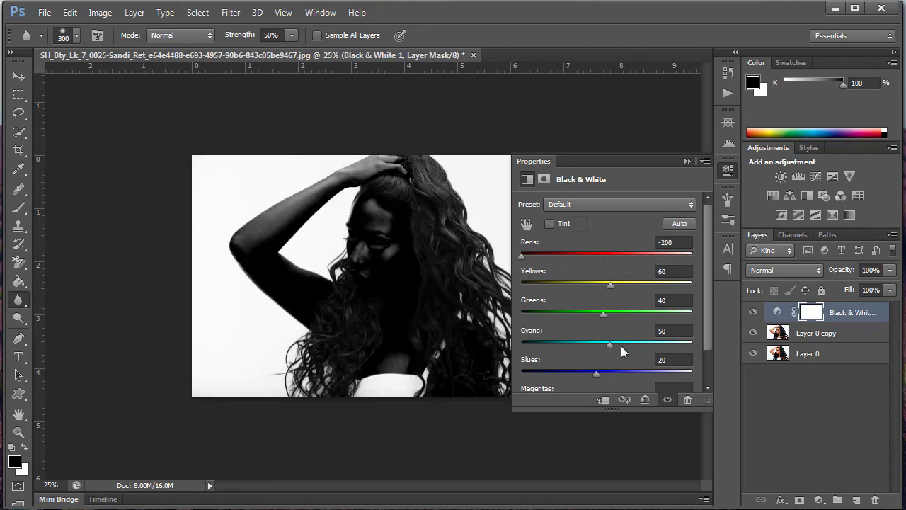
drag(621, 346, 696, 344)
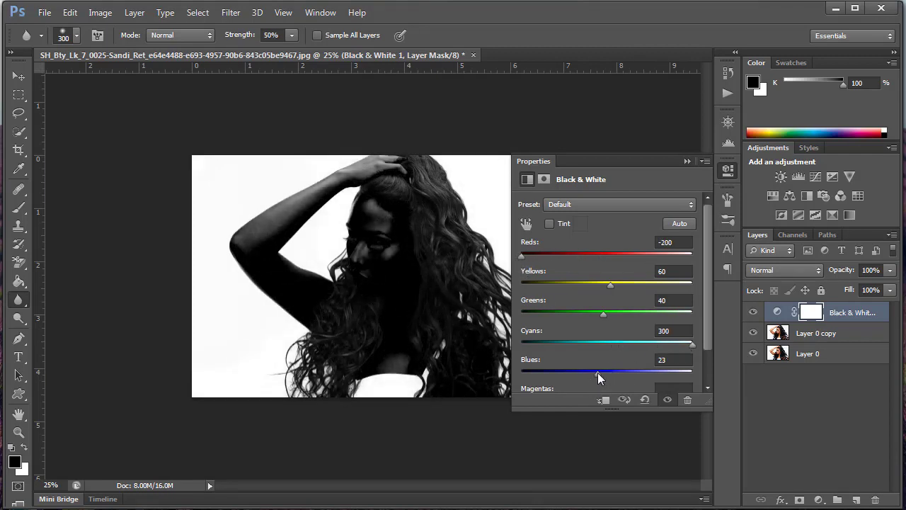
drag(597, 374, 687, 381)
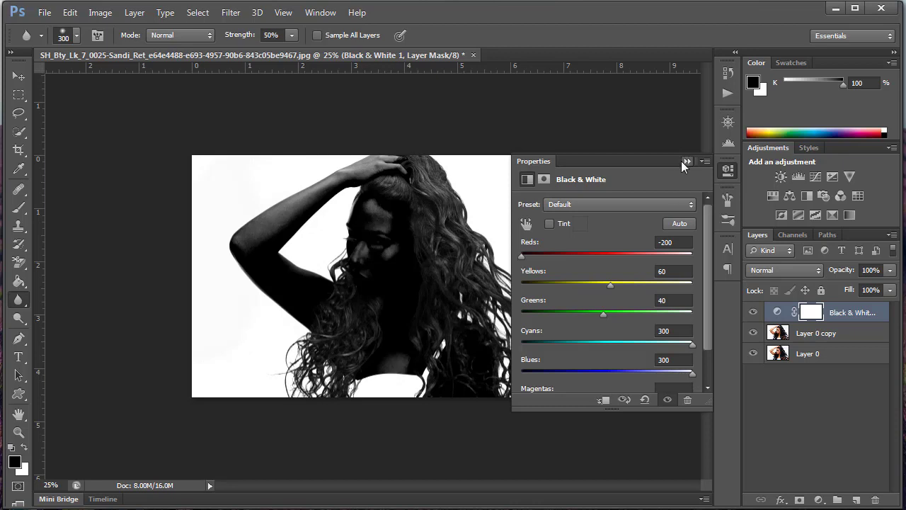
click(684, 161)
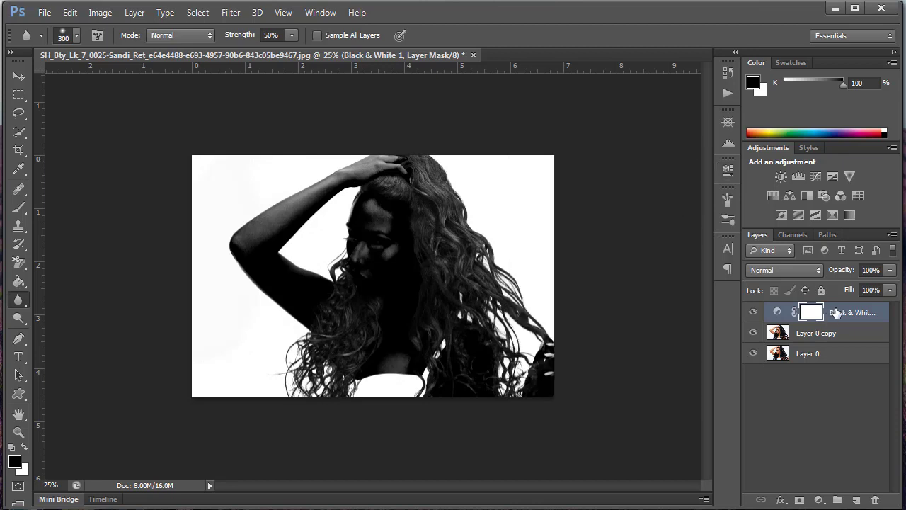
right_click(837, 312)
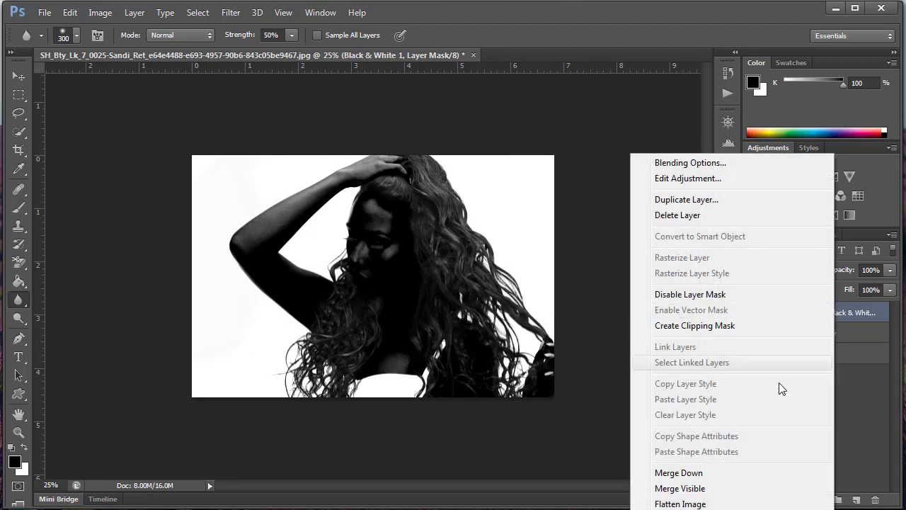
click(695, 471)
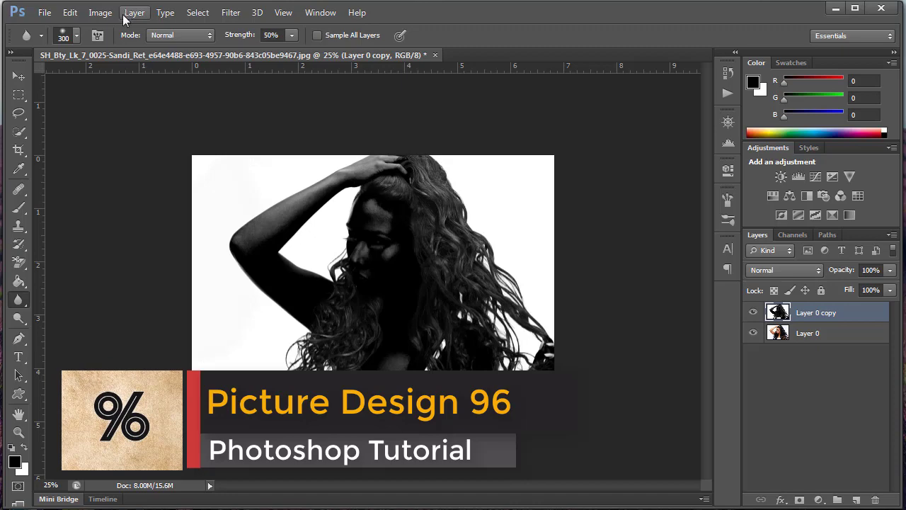
Step: Apply a Levels adjustment to Layer 0 copy with the midtone input at 0.73
click(100, 12)
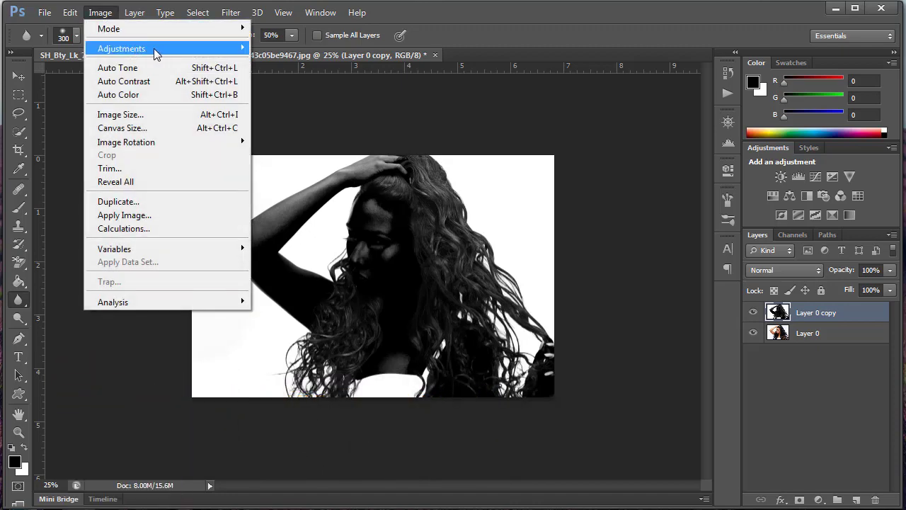
mouse_move(122, 48)
click(302, 62)
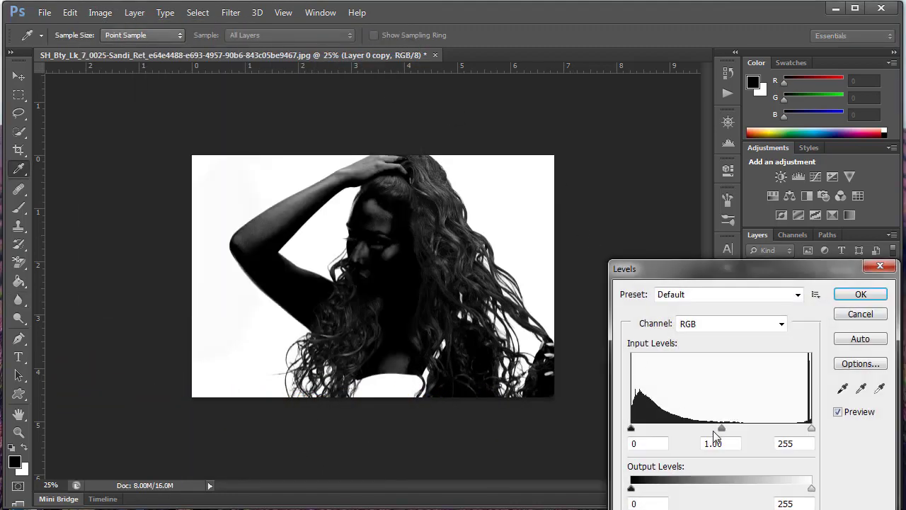
drag(722, 429, 741, 429)
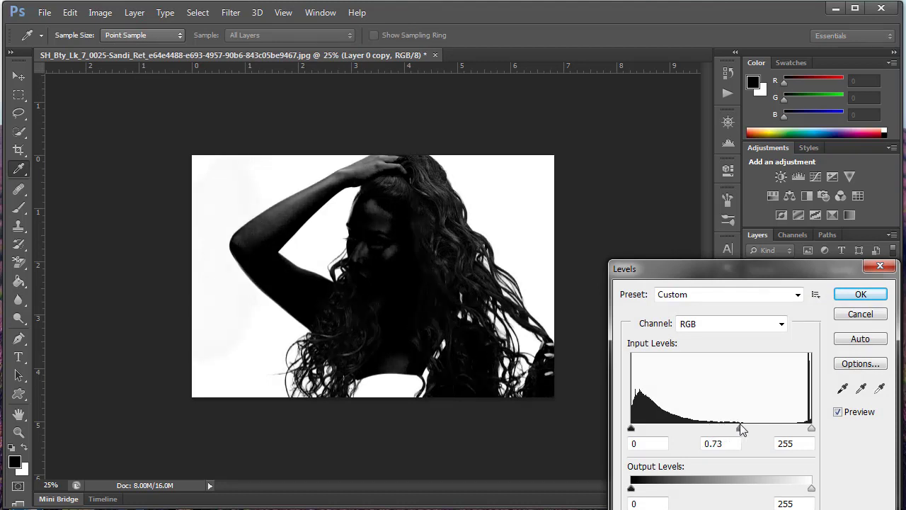
click(741, 429)
click(859, 298)
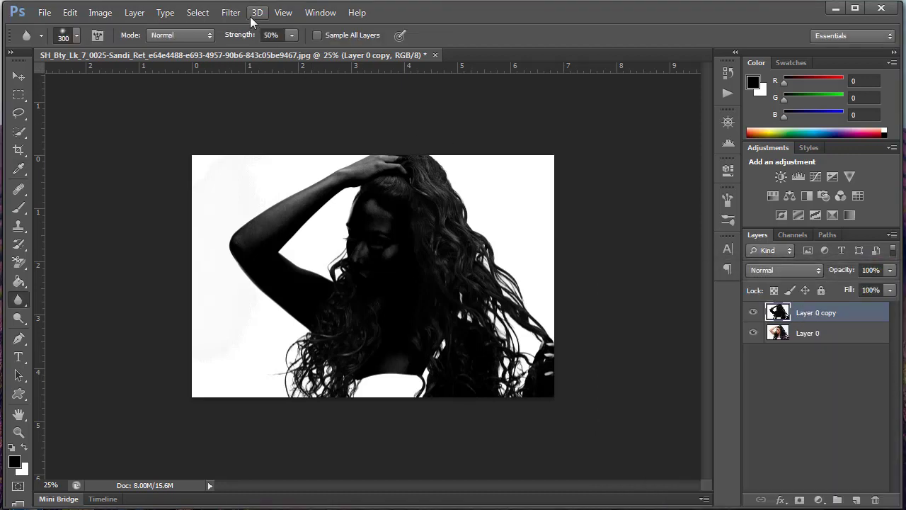
Step: Select the white background with Color Range set to Highlights
click(200, 15)
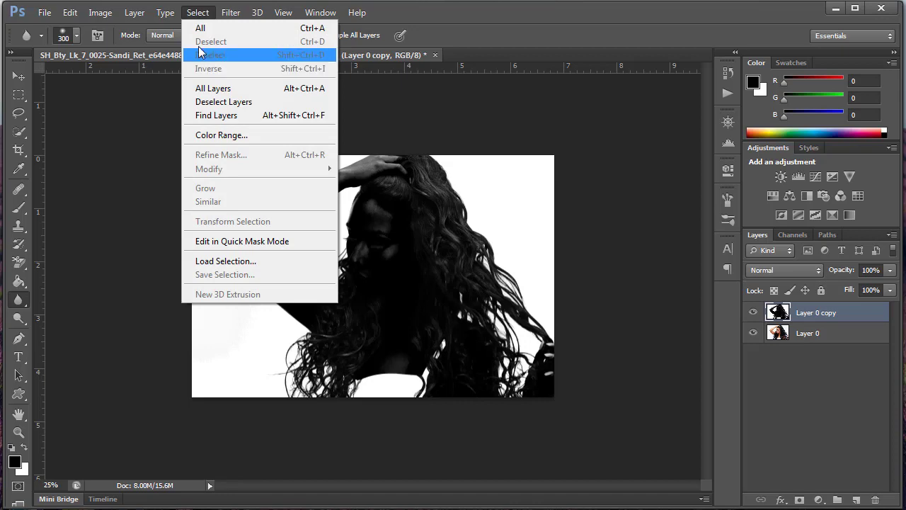
click(230, 136)
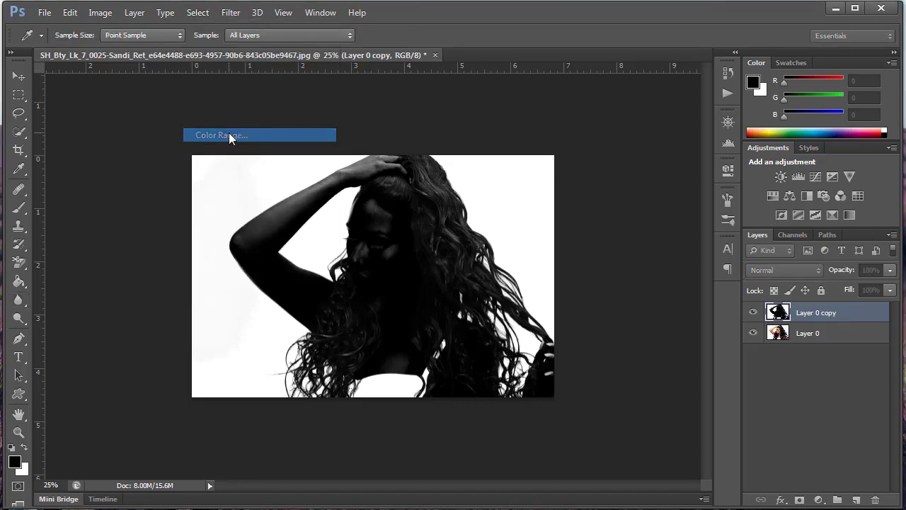
click(280, 181)
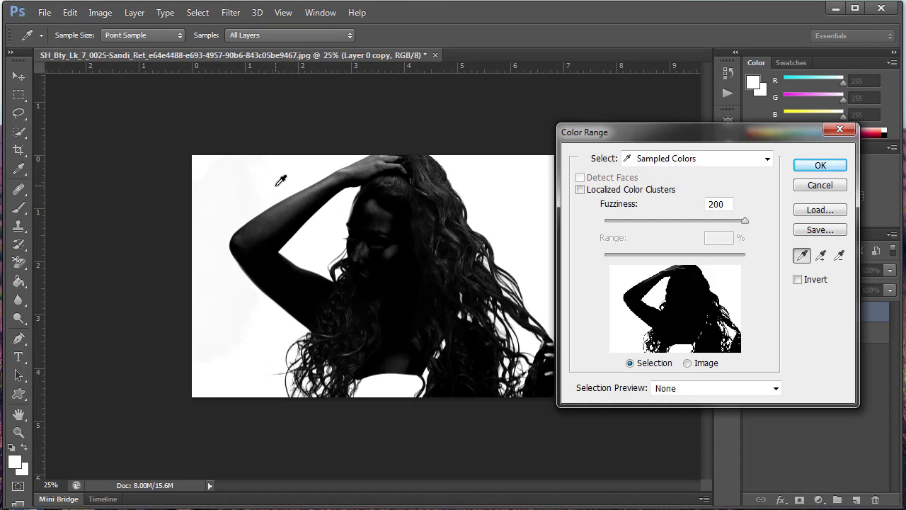
click(700, 160)
click(666, 296)
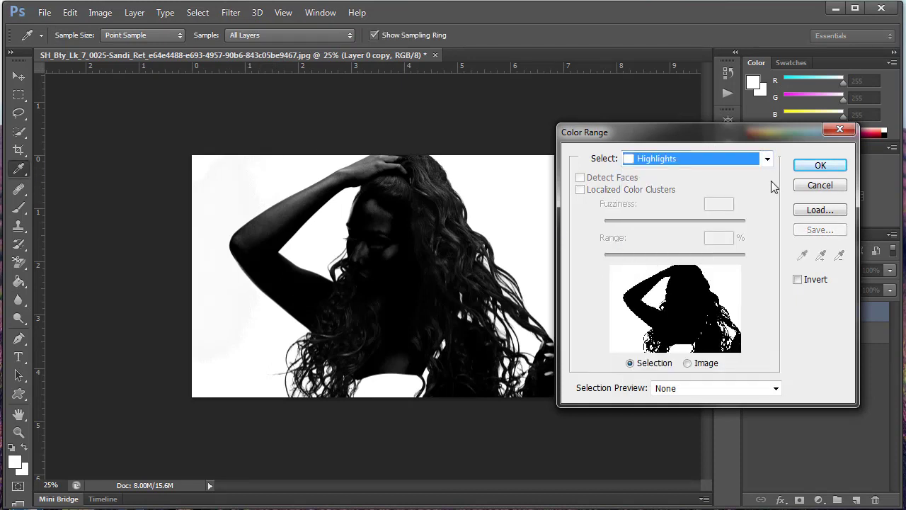
drag(712, 143, 452, 131)
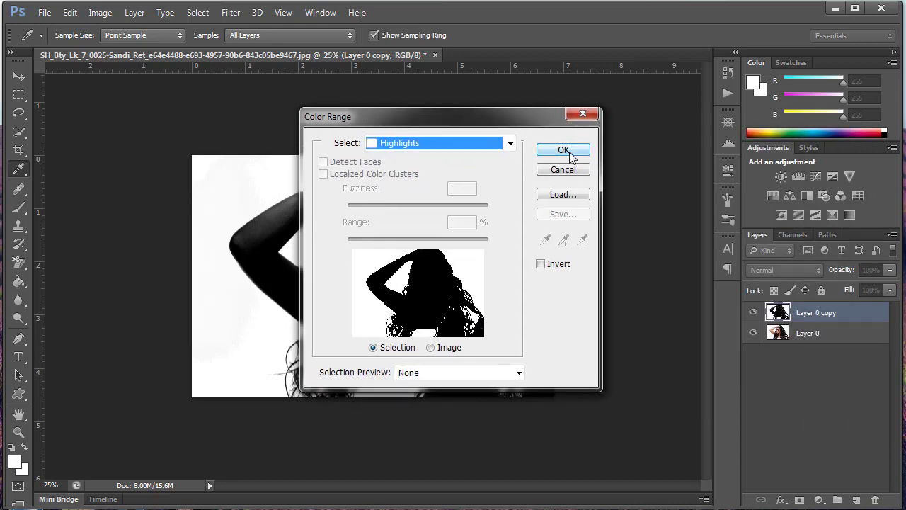
click(571, 155)
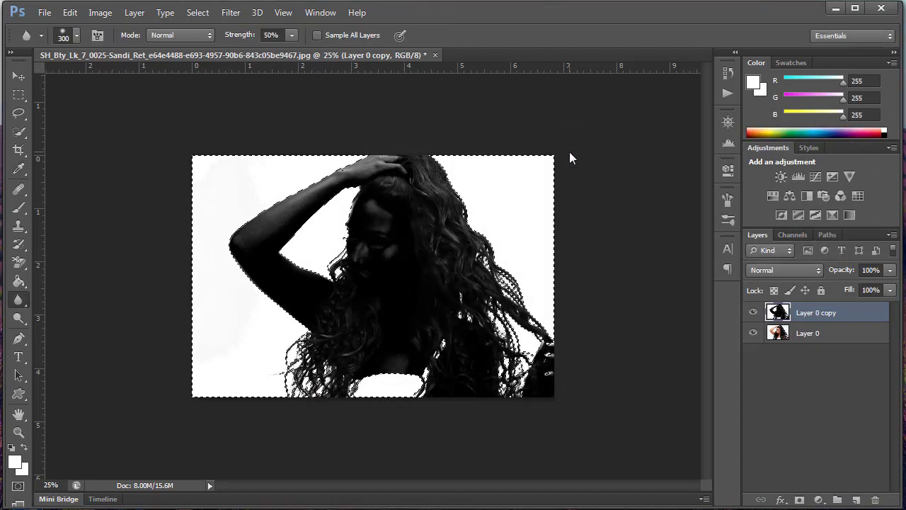
Step: Zoom to 50% and trace a freehand Lasso selection around the lower image area
click(729, 122)
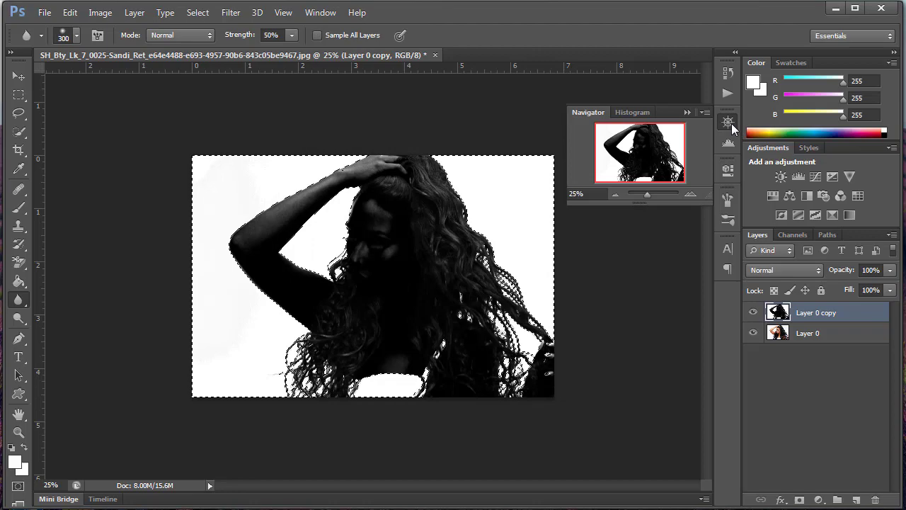
click(692, 196)
click(692, 195)
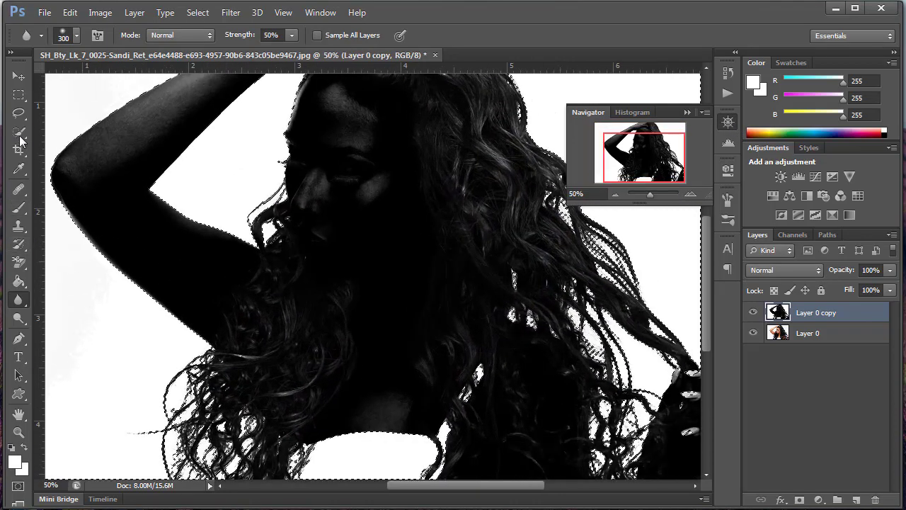
click(19, 113)
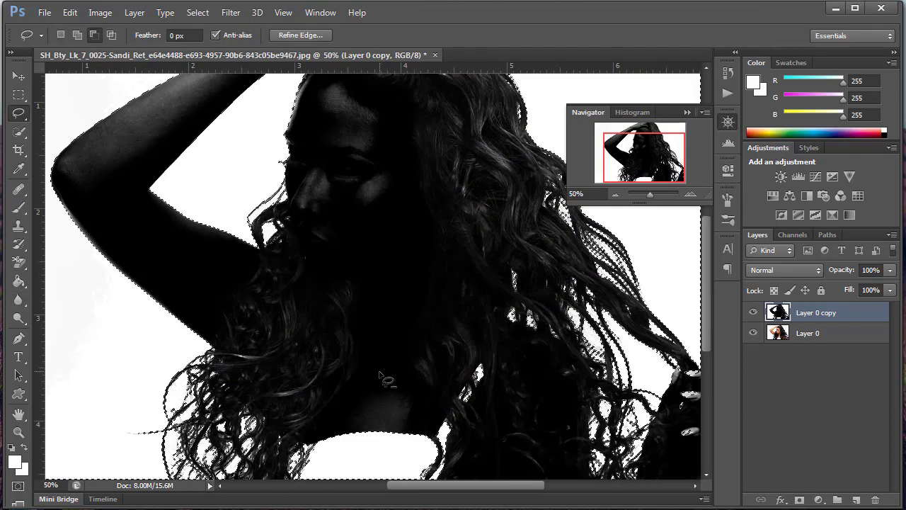
mouse_move(375, 380)
mouse_down()
mouse_move(457, 482)
mouse_move(280, 471)
mouse_move(304, 435)
mouse_move(382, 380)
mouse_up()
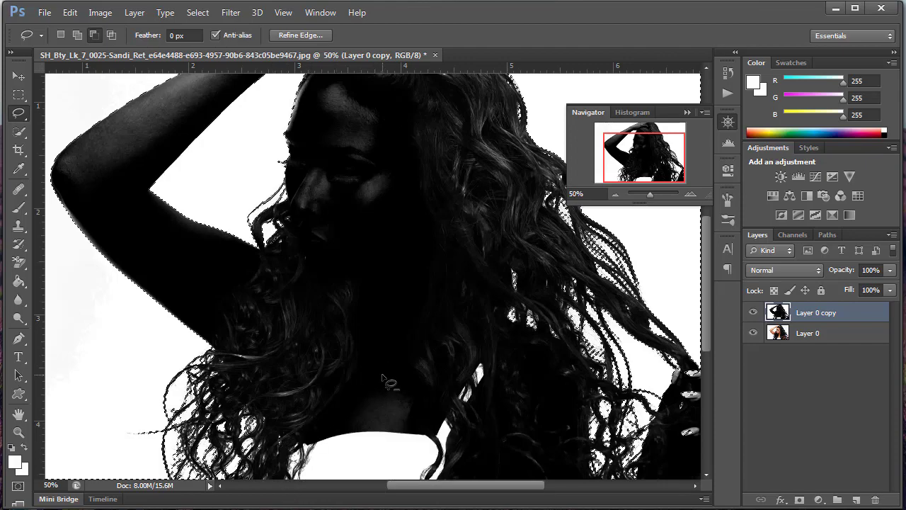
Step: Add the loose hair strands along the right and lower-right edges to the selection
click(616, 195)
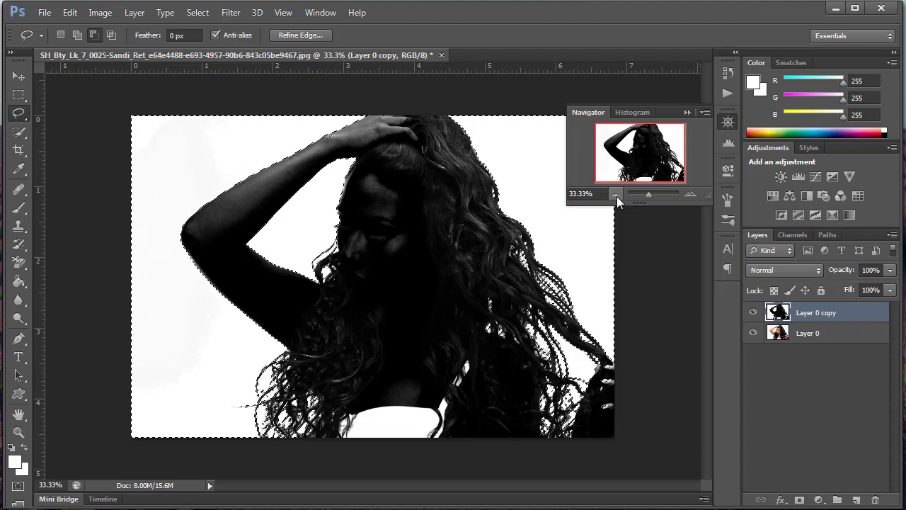
click(691, 194)
drag(664, 172, 668, 177)
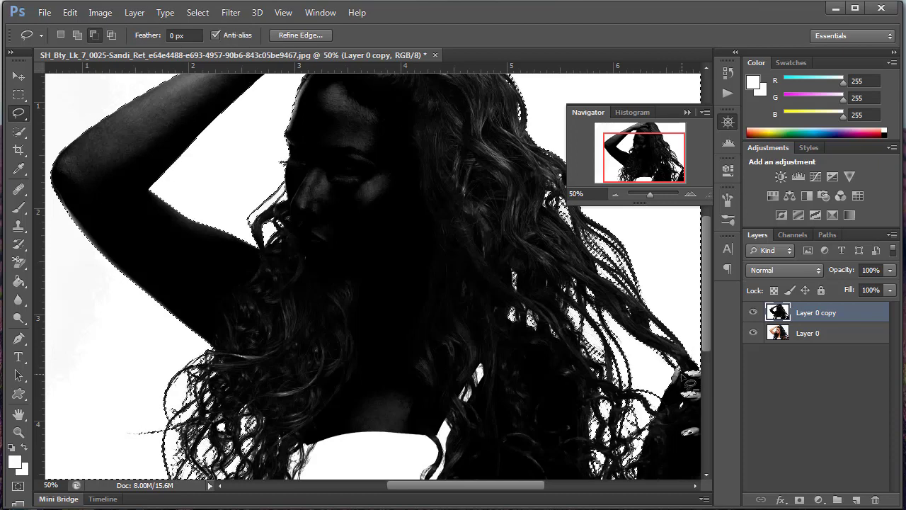
mouse_move(678, 411)
mouse_down()
mouse_move(677, 423)
mouse_move(707, 390)
mouse_up()
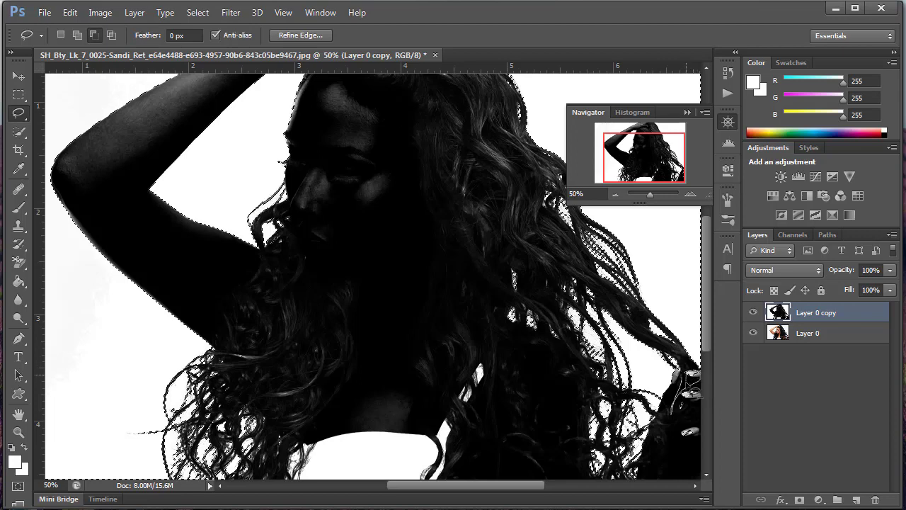
drag(708, 381, 689, 398)
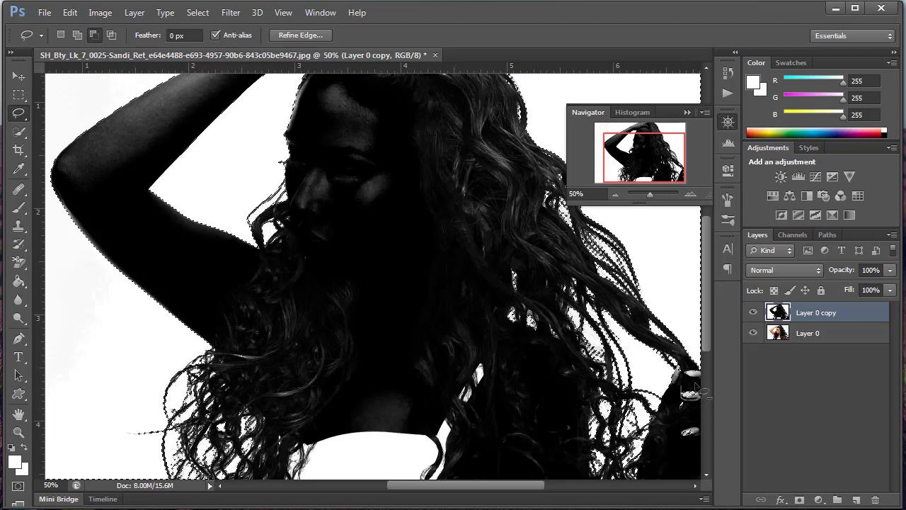
mouse_move(693, 440)
mouse_down()
mouse_move(705, 452)
mouse_move(628, 332)
mouse_up()
Step: Zoom out and save the touched-up selection as an alpha channel named 'hard selection'
key(ctrl+minus)
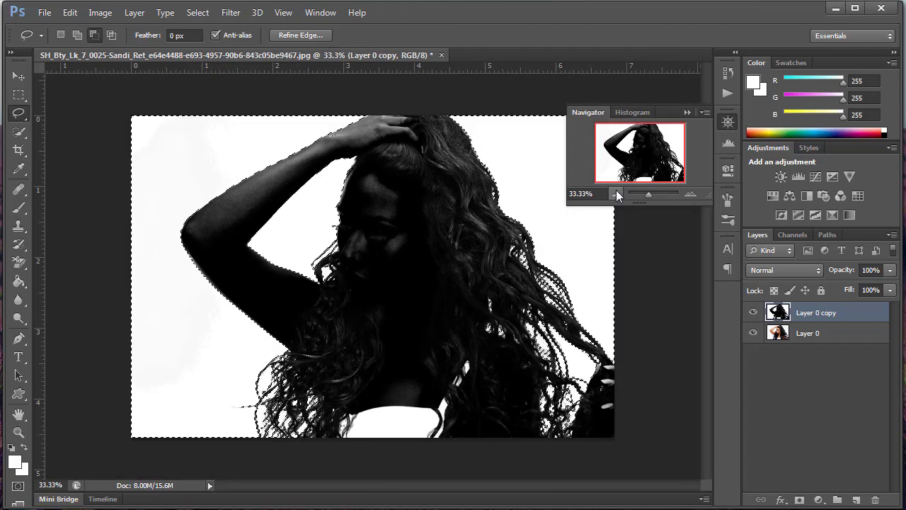
right_click(552, 274)
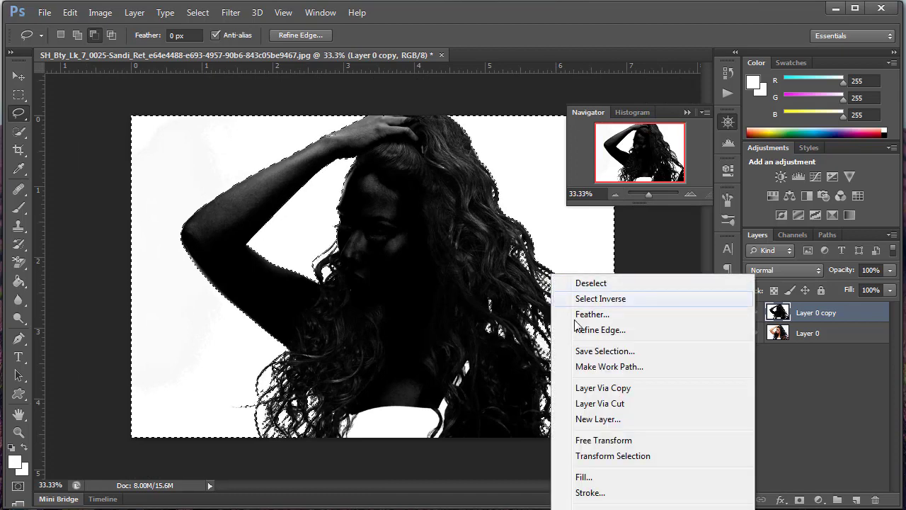
click(598, 350)
text(hard selection)
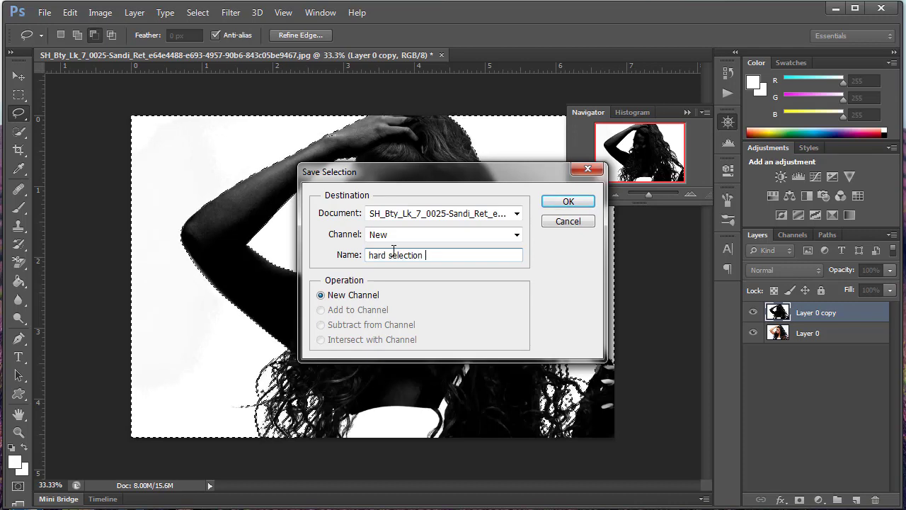
click(563, 203)
Step: Duplicate Layer 0, hide the silhouette layer, and delete the selected white background from the copy
click(687, 112)
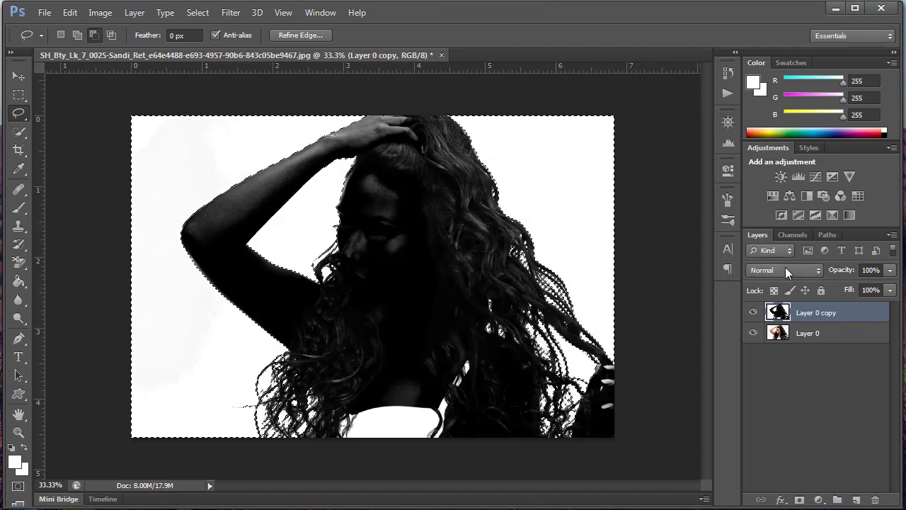
drag(830, 336, 856, 499)
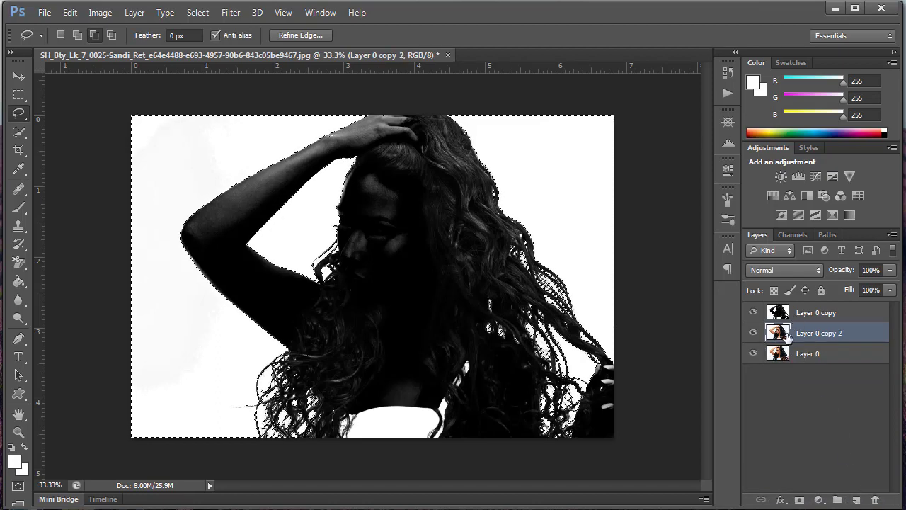
click(753, 313)
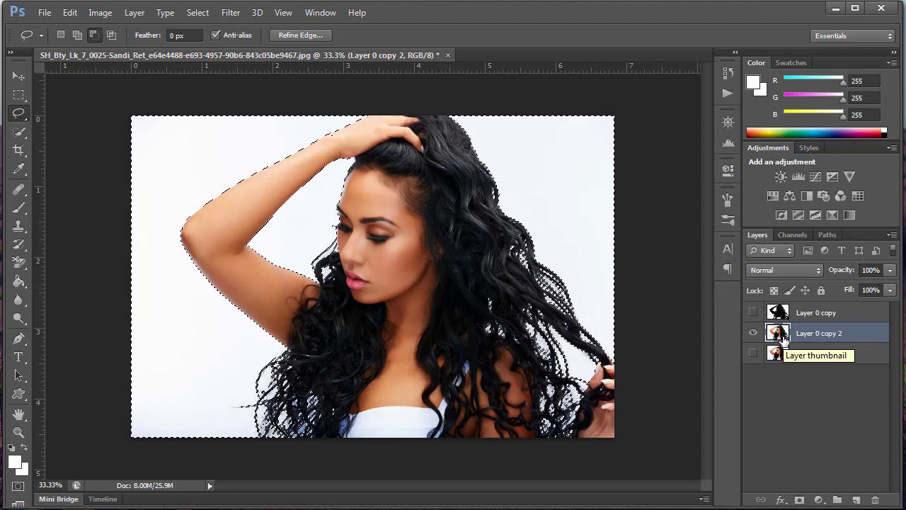
key(Delete)
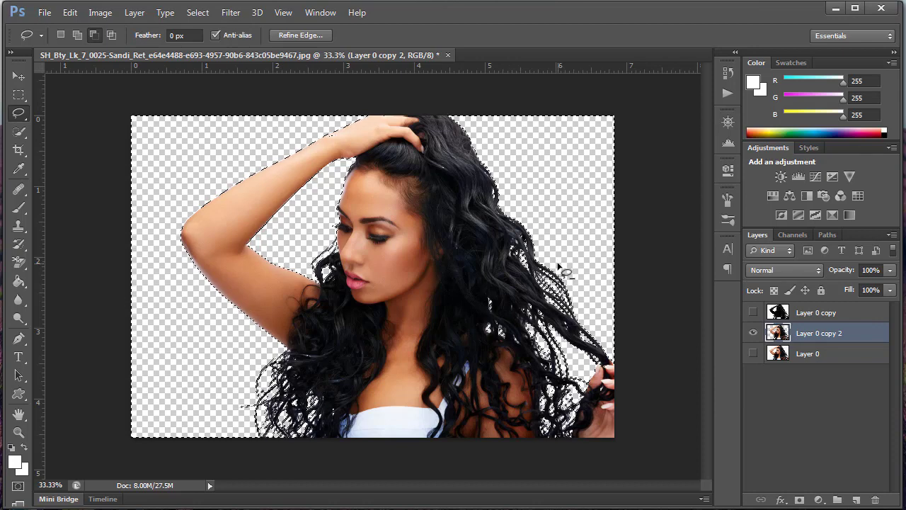
Step: Deselect and inspect the cut-out's hair edges at 50% zoom with the History Brush active
key(ctrl+d)
click(728, 122)
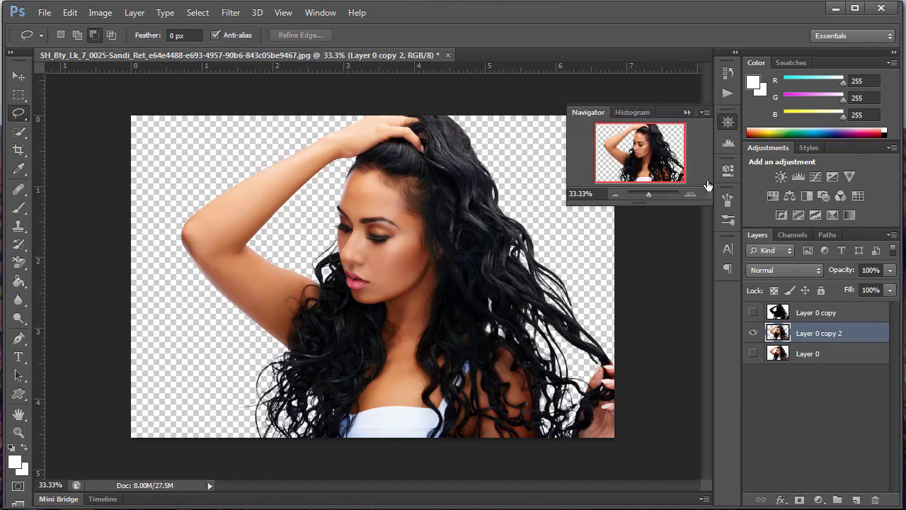
click(694, 196)
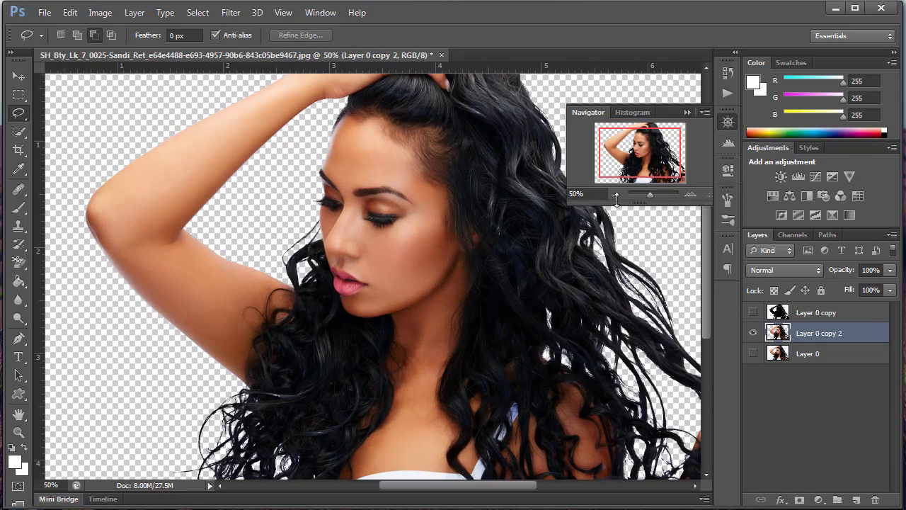
drag(632, 150, 636, 147)
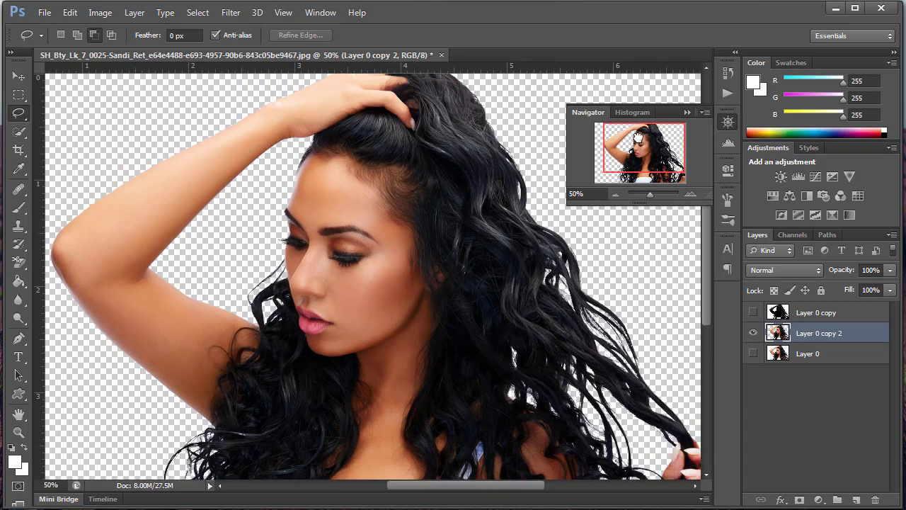
click(19, 246)
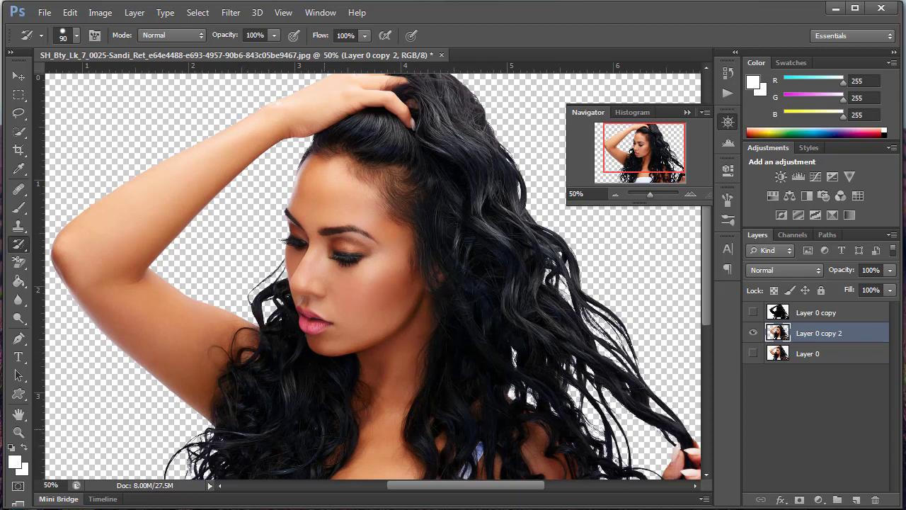
scroll(382, 407, down, 1)
scroll(376, 393, down, 4)
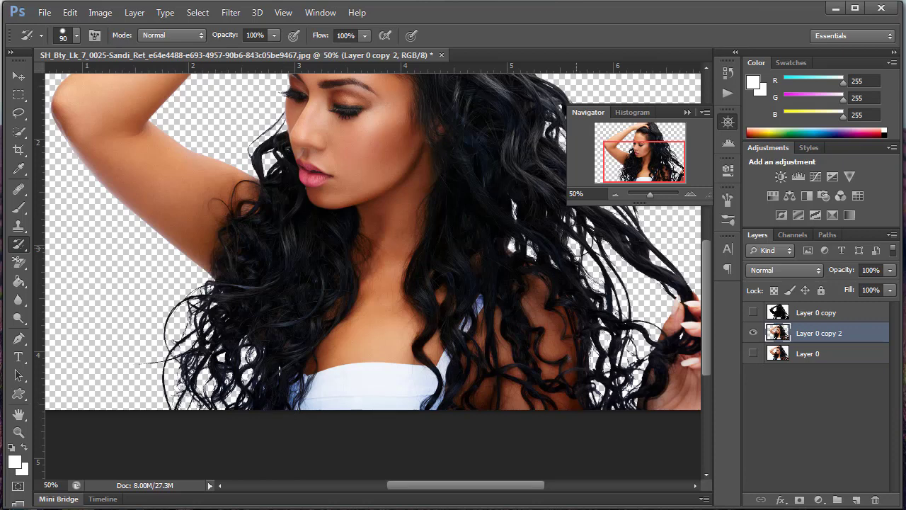
click(615, 193)
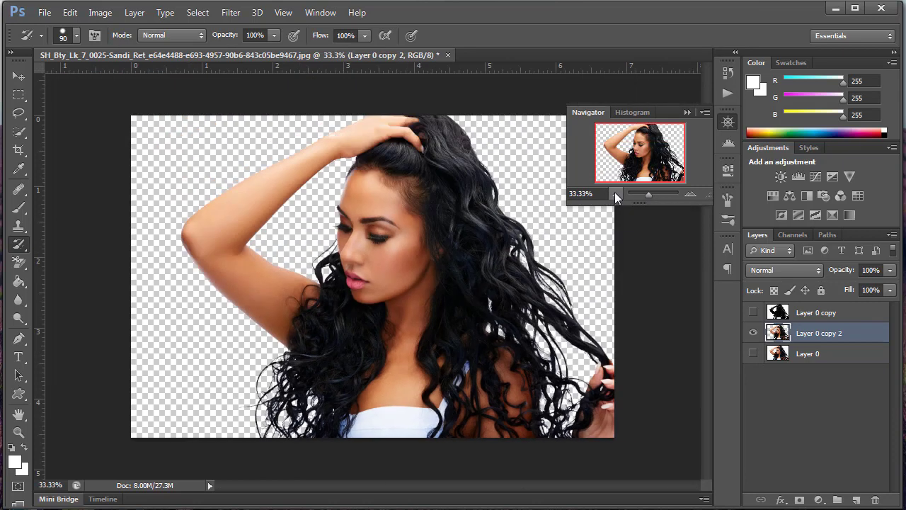
Step: Add an empty Layer 1 and move it below Layer 0 copy 2
click(688, 112)
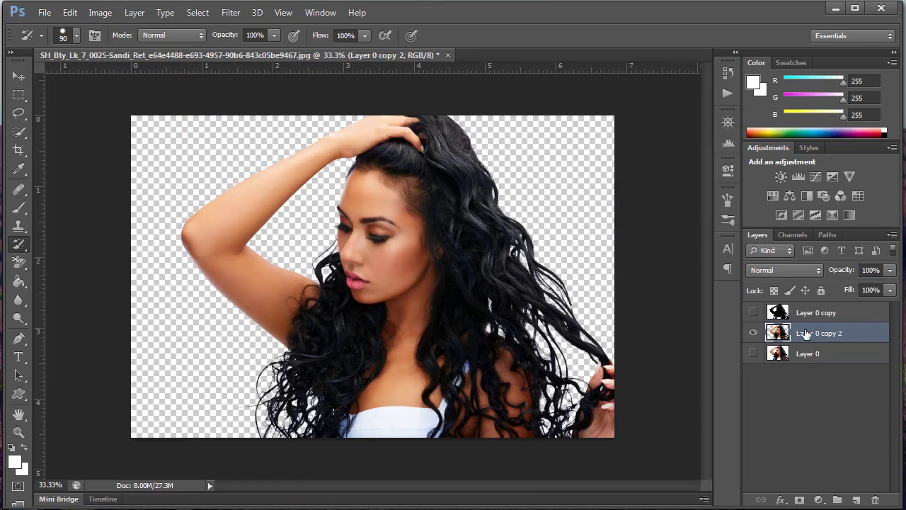
click(856, 500)
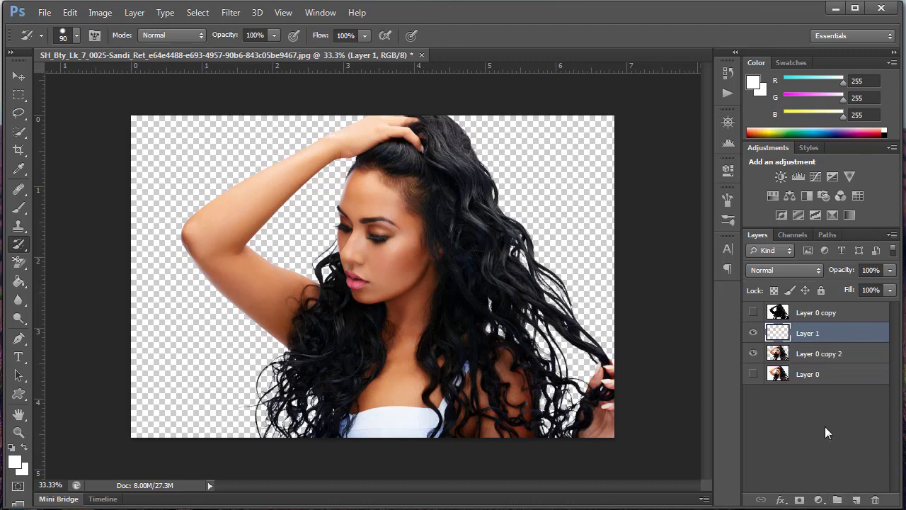
drag(808, 344, 800, 360)
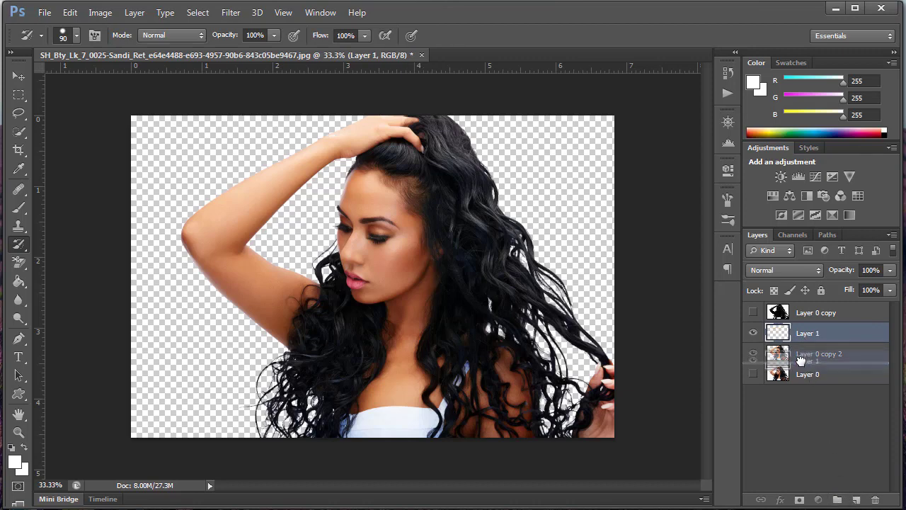
Step: Set the foreground colour to bright blue R9 G53 B242
click(15, 461)
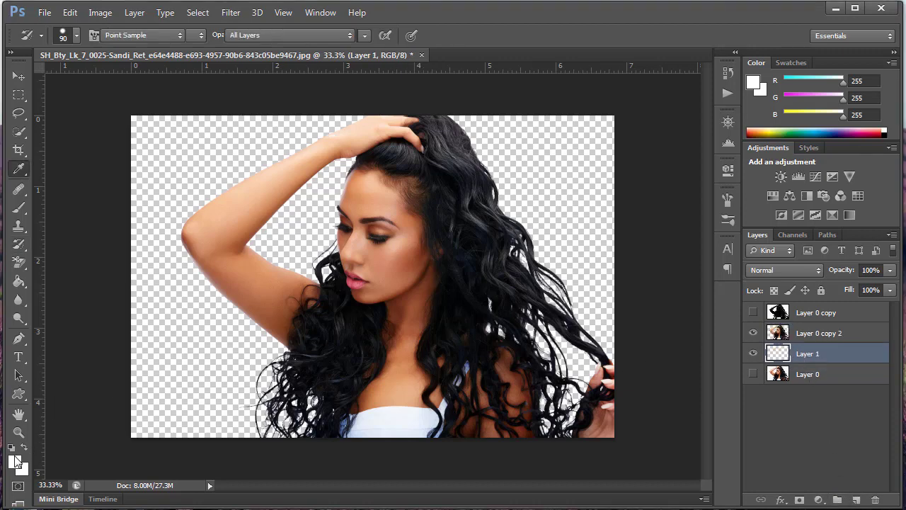
click(615, 502)
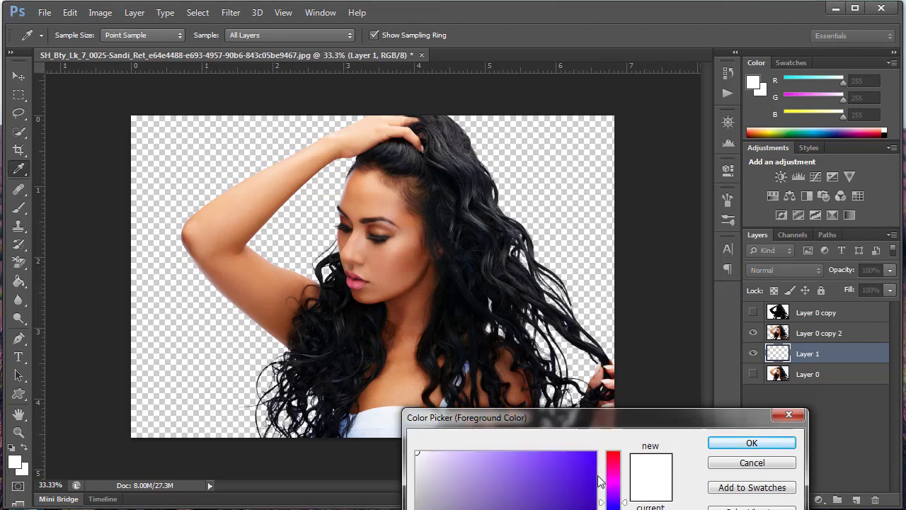
drag(657, 425, 548, 289)
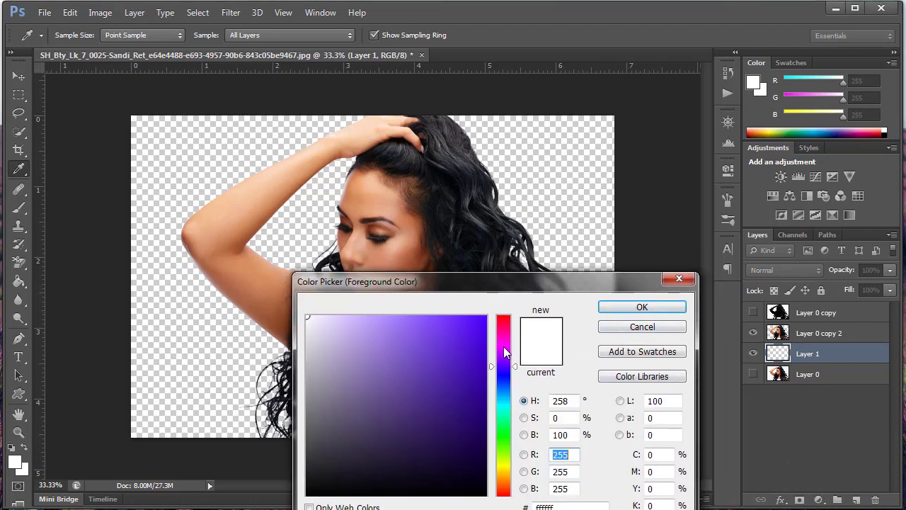
drag(504, 358, 504, 381)
click(481, 330)
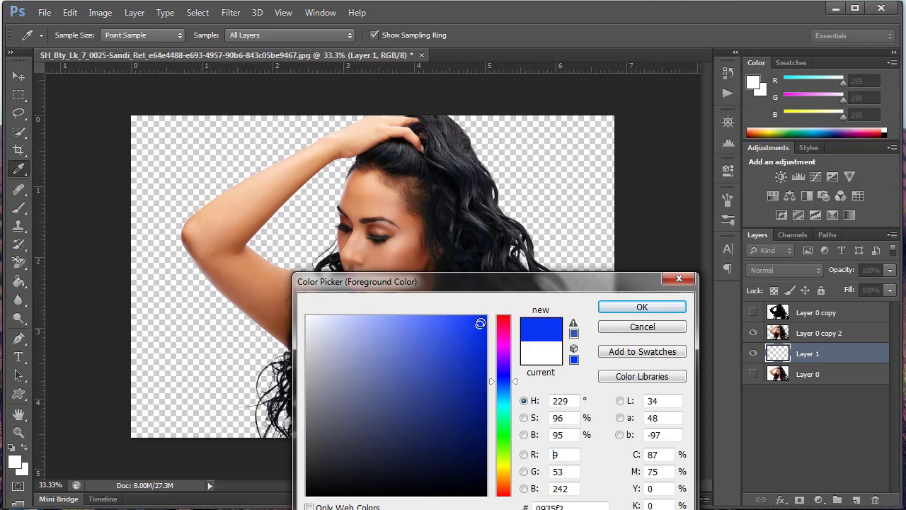
click(641, 307)
Step: Fill Layer 1 with blue using the Paint Bucket and set the brush size to 60
key(g)
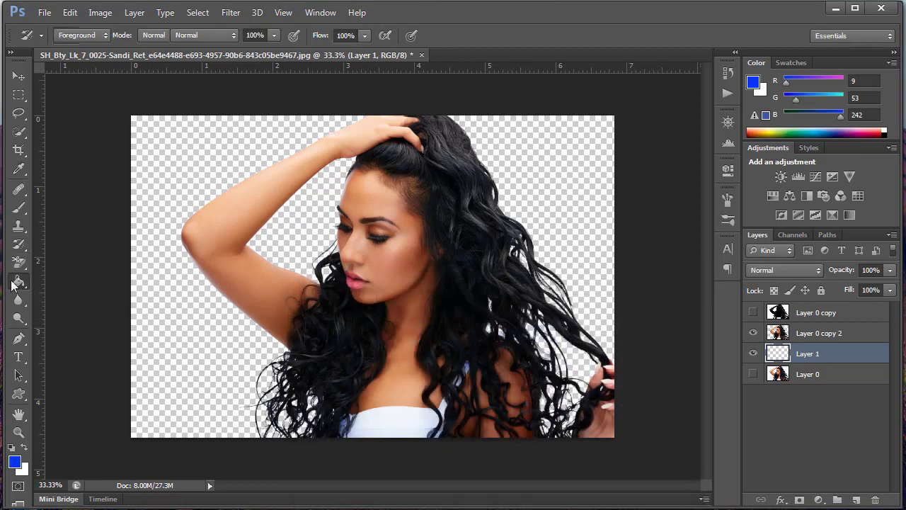
click(145, 261)
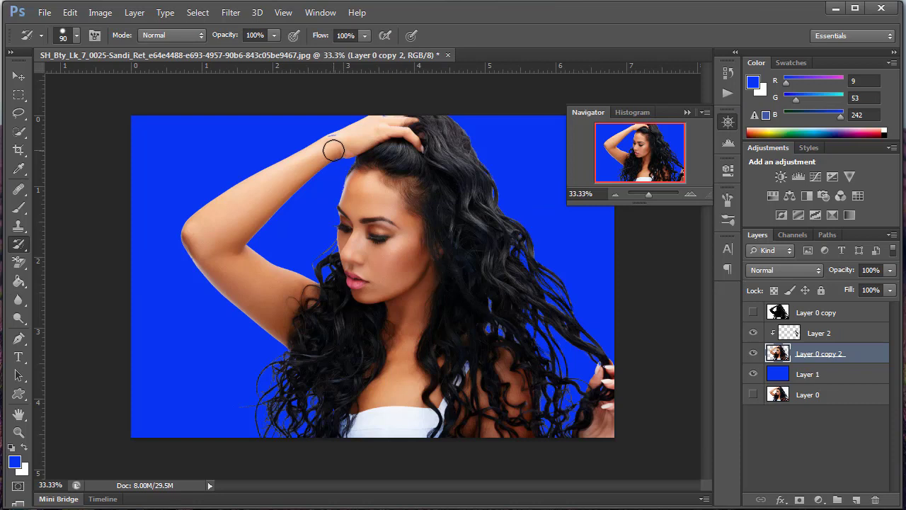
key(bracketright)
key(bracketleft)
key(bracketleft)
key(bracketleft)
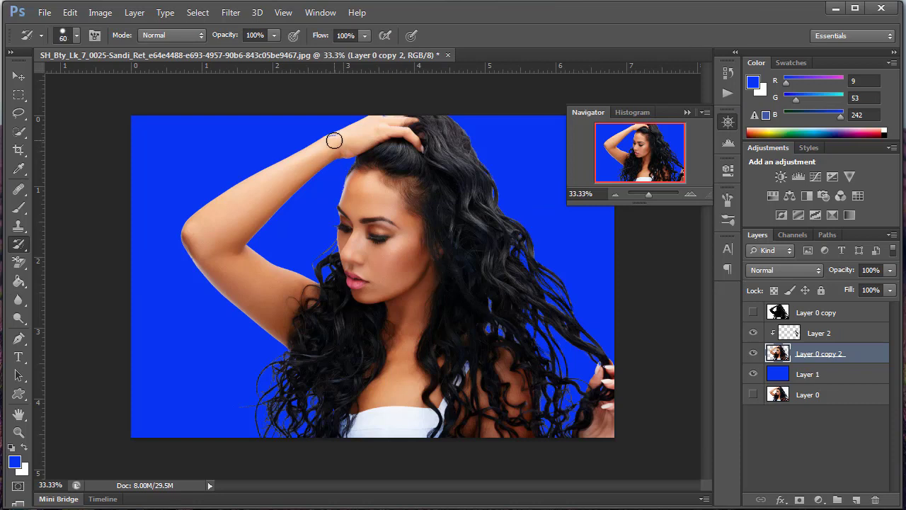